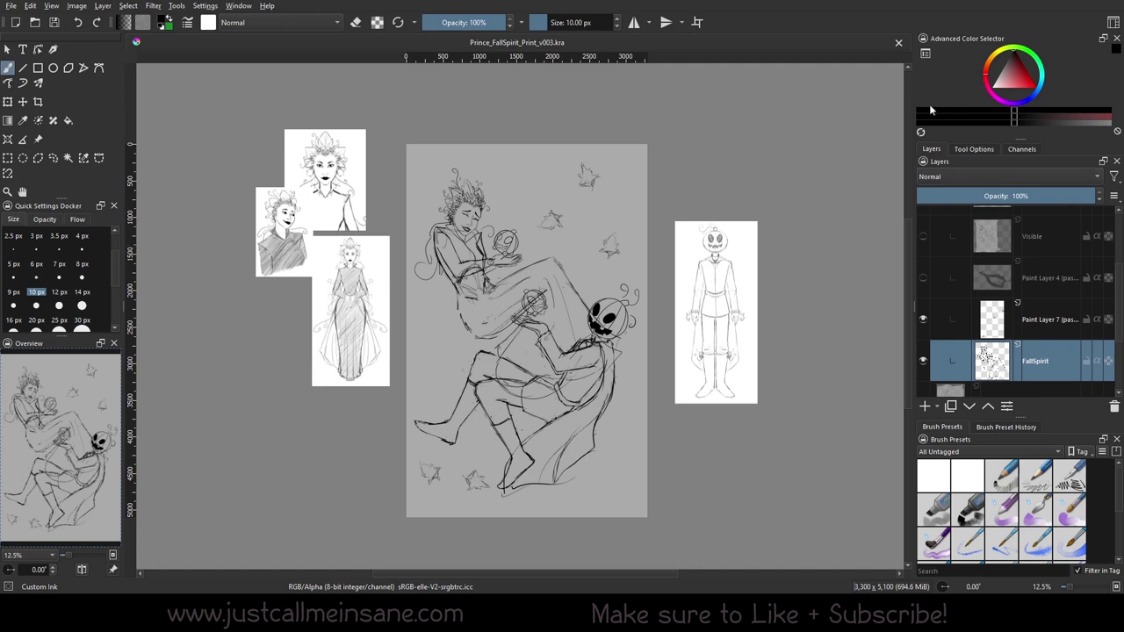
# Switch Krita's window layout to the Default workspace from the workspace chooser.
pyautogui.click(1112, 24)
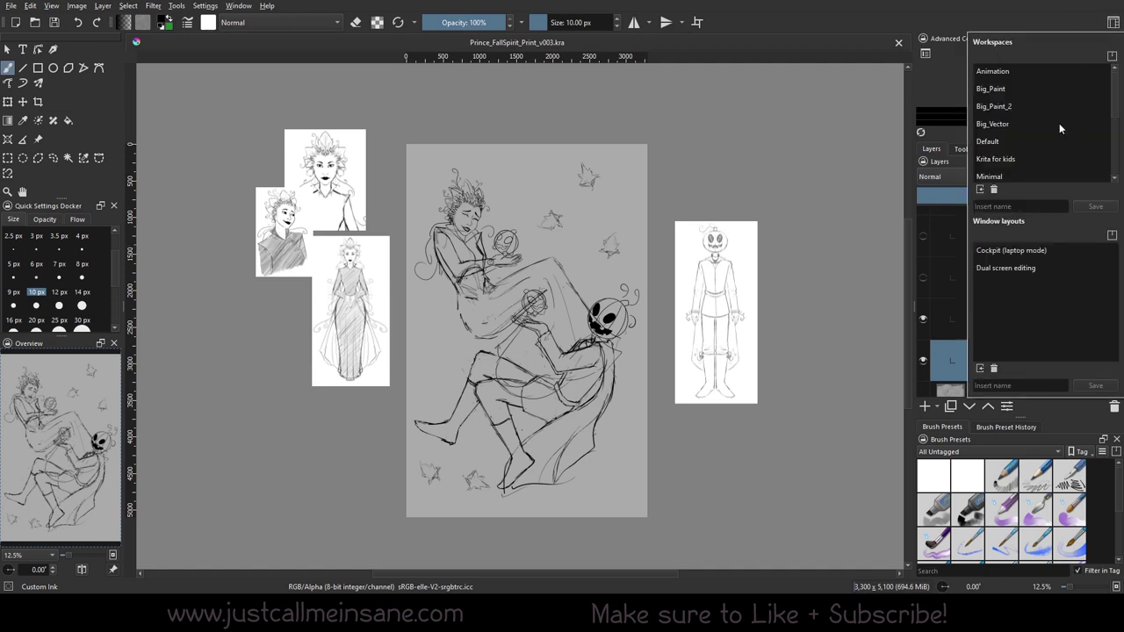
pyautogui.click(992, 141)
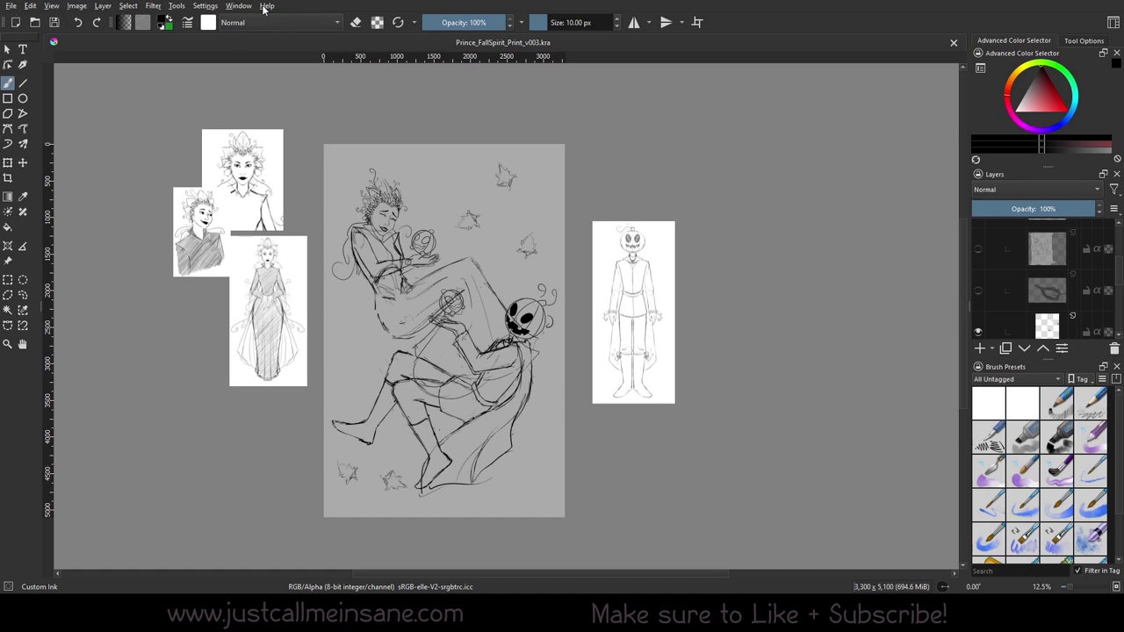
pyautogui.click(267, 6)
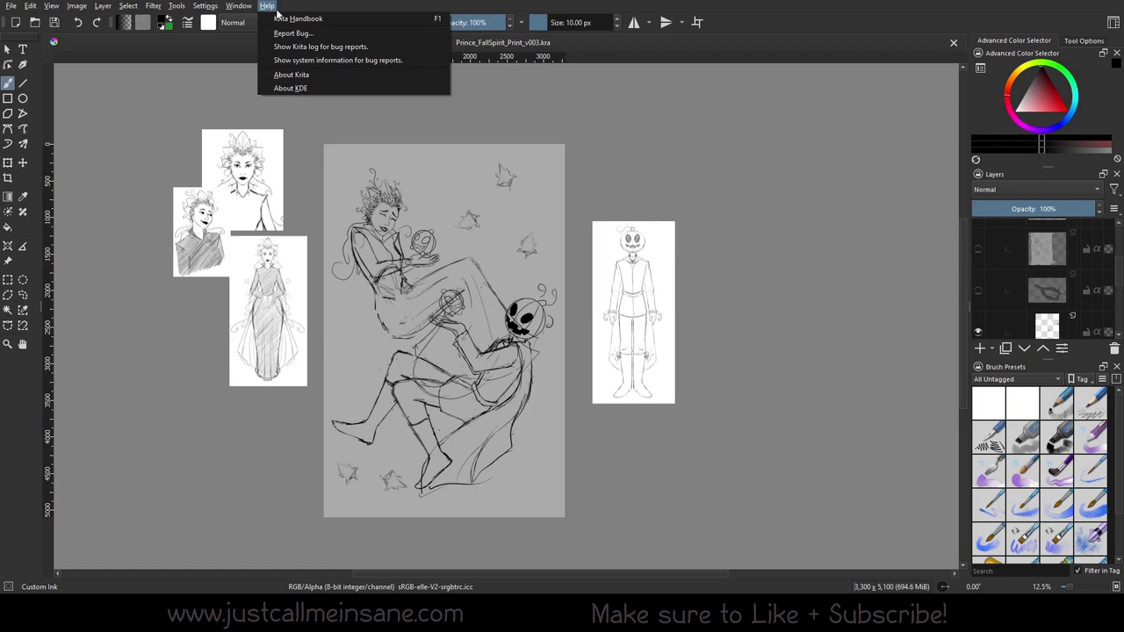
pyautogui.click(292, 75)
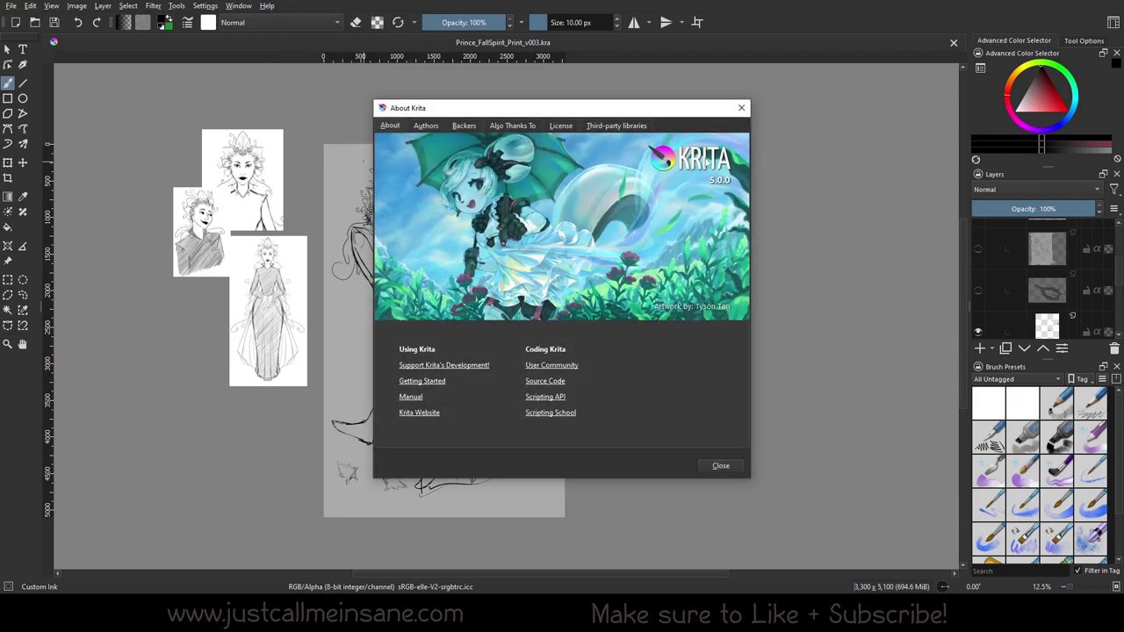
pyautogui.click(741, 109)
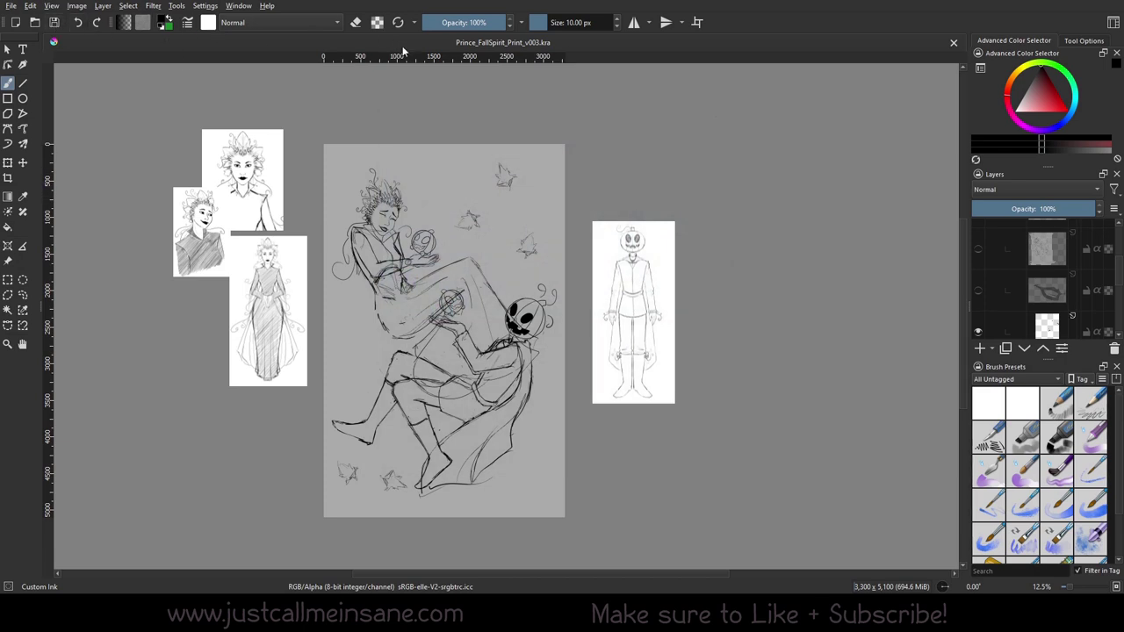
pyautogui.click(205, 6)
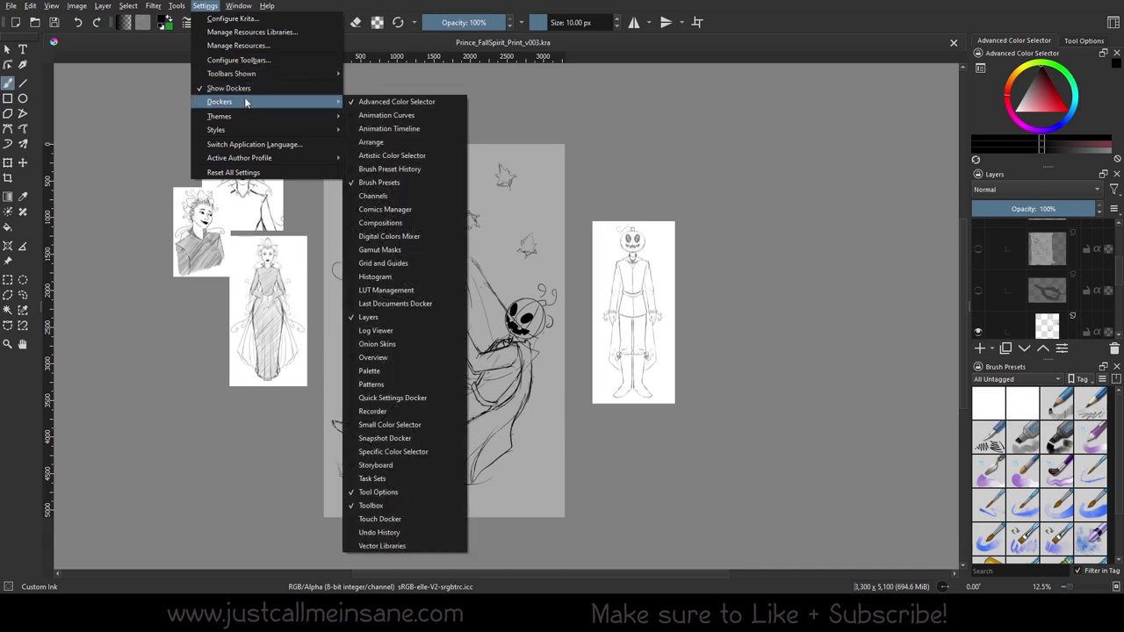
pyautogui.moveTo(245, 74)
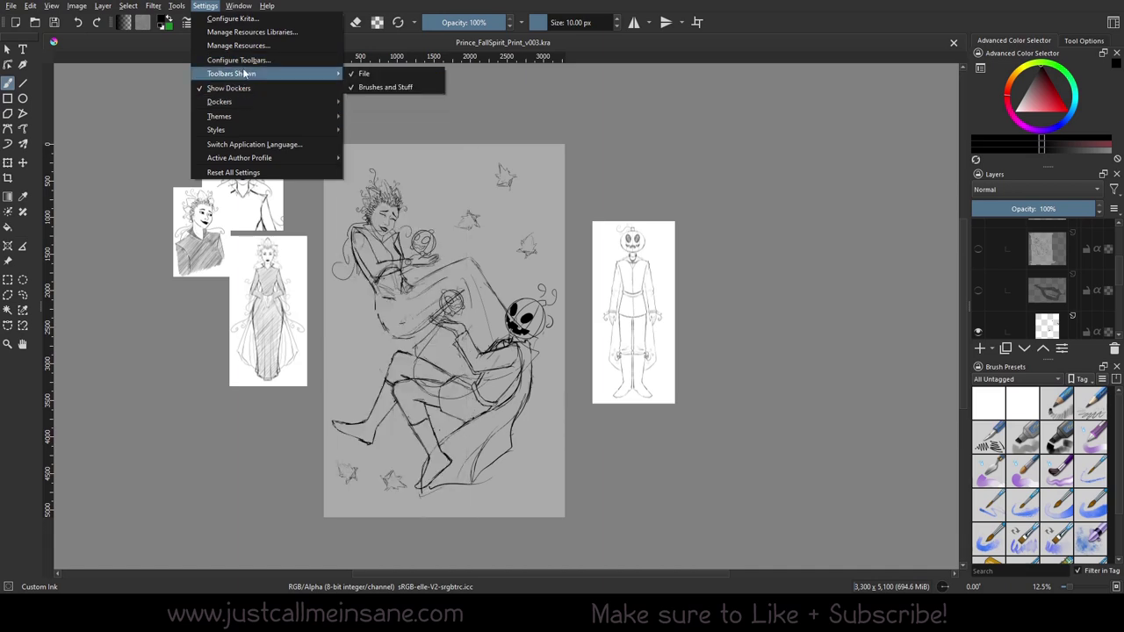
pyautogui.click(368, 87)
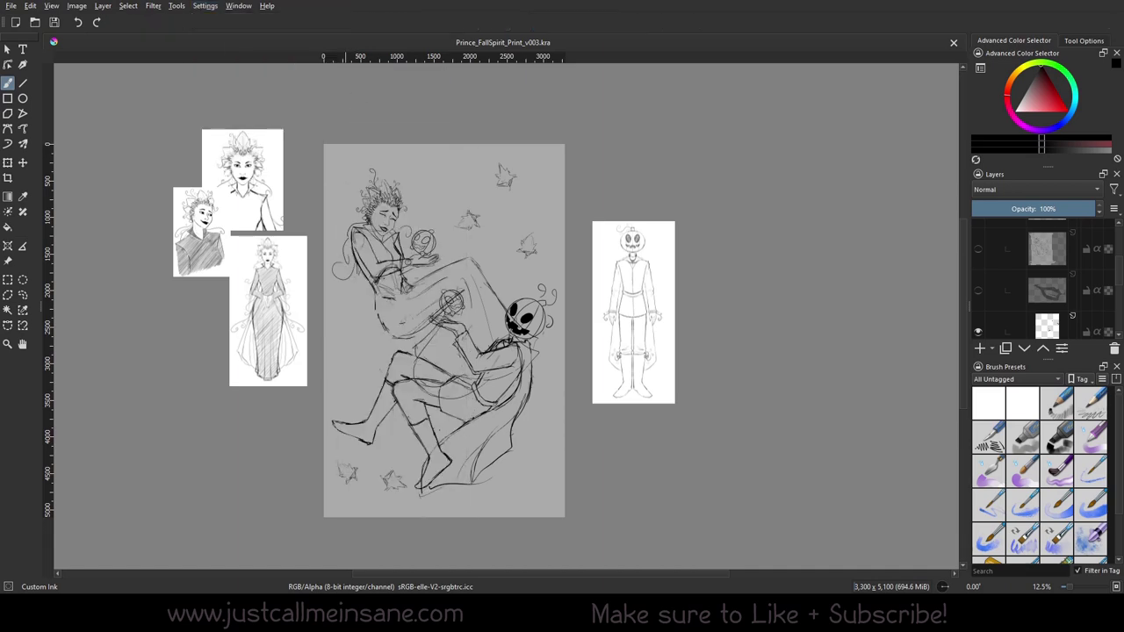
pyautogui.click(208, 7)
pyautogui.moveTo(245, 73)
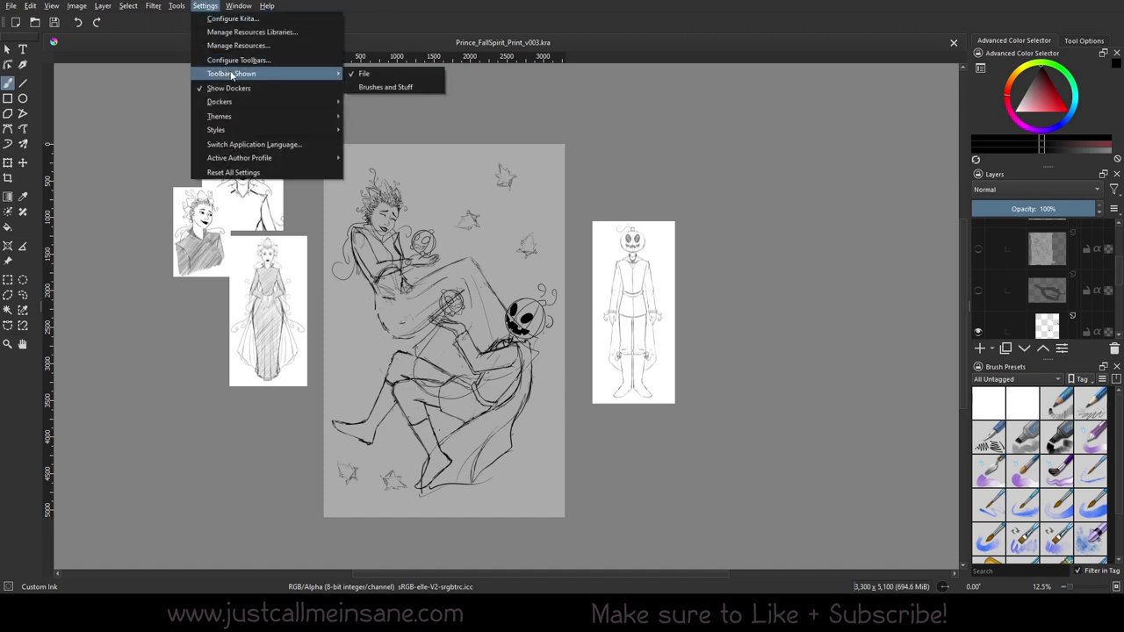
pyautogui.click(369, 87)
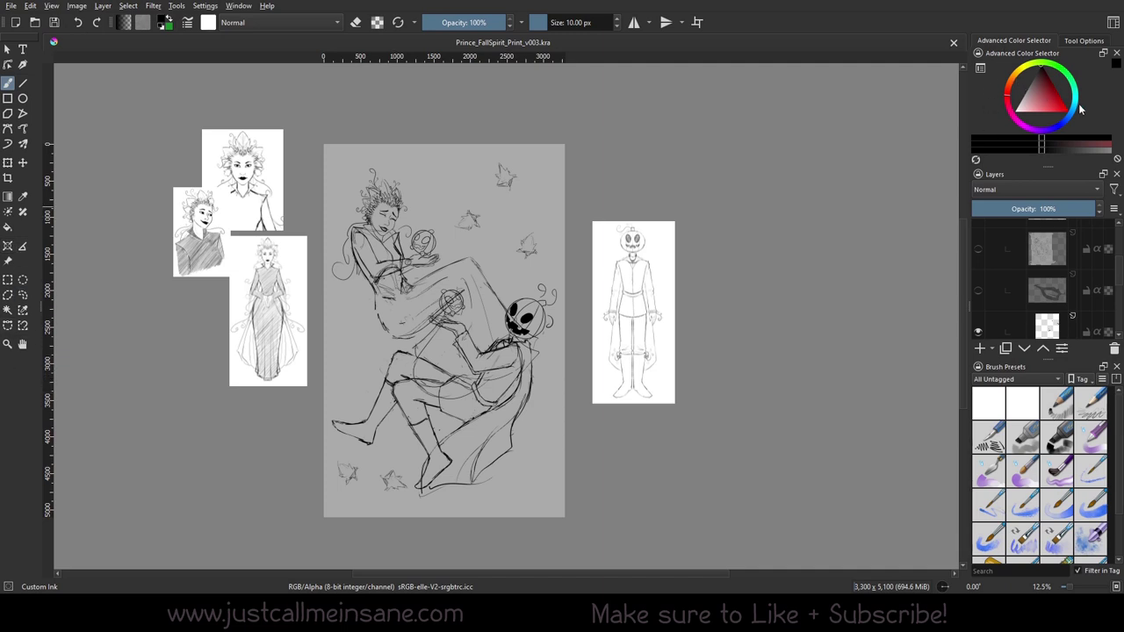
pyautogui.click(1088, 43)
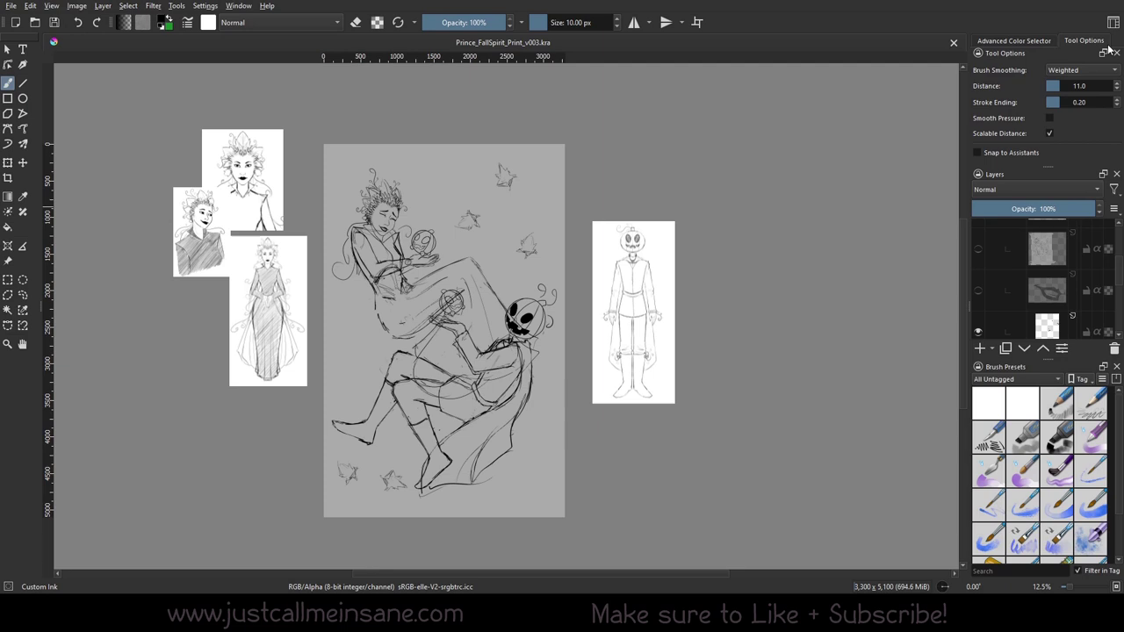
pyautogui.click(1045, 42)
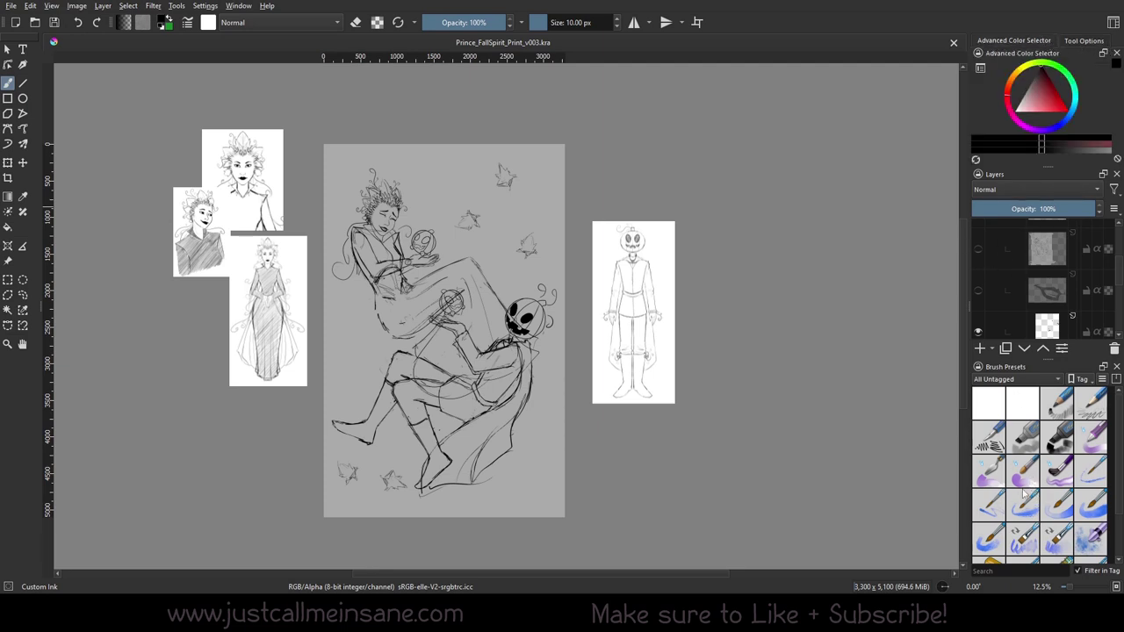
# Open the pop-up palette on the sketch, then briefly show its brush settings panel and canvas controls.
pyautogui.moveTo(1004, 479)
pyautogui.scroll(2, 409, 298)
pyautogui.rightClick(466, 312)
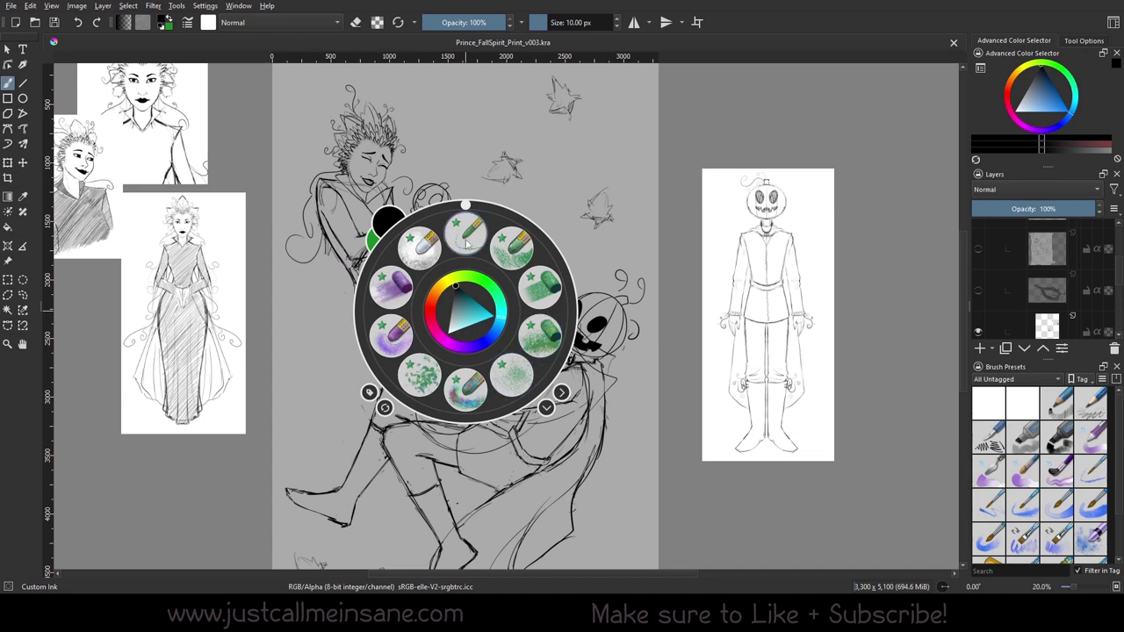
pyautogui.click(562, 394)
pyautogui.click(547, 409)
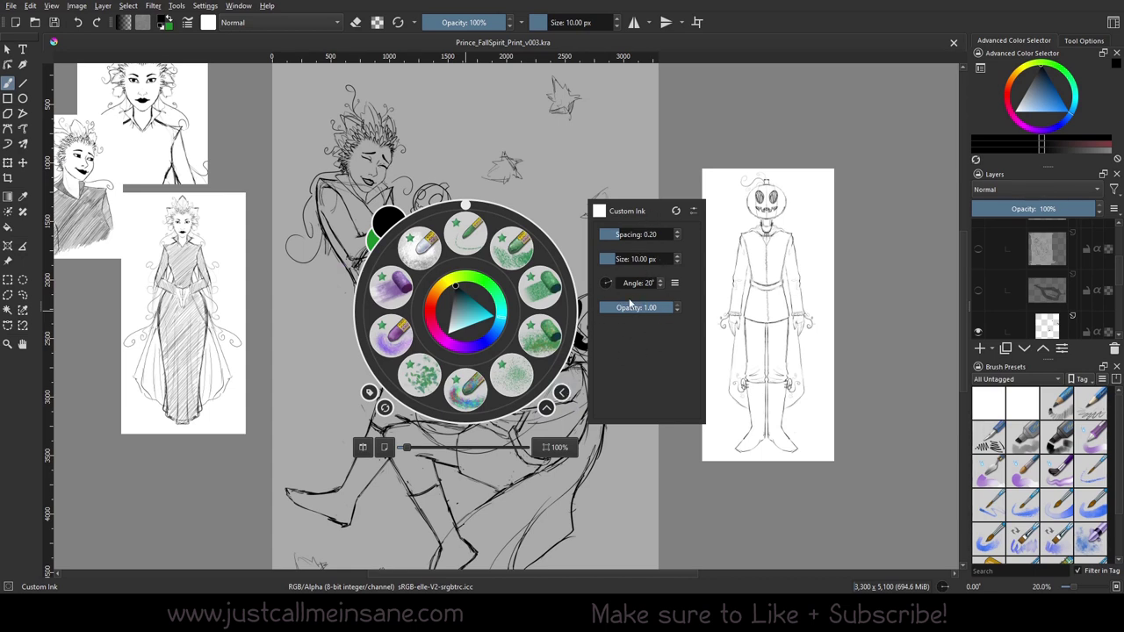
pyautogui.click(561, 392)
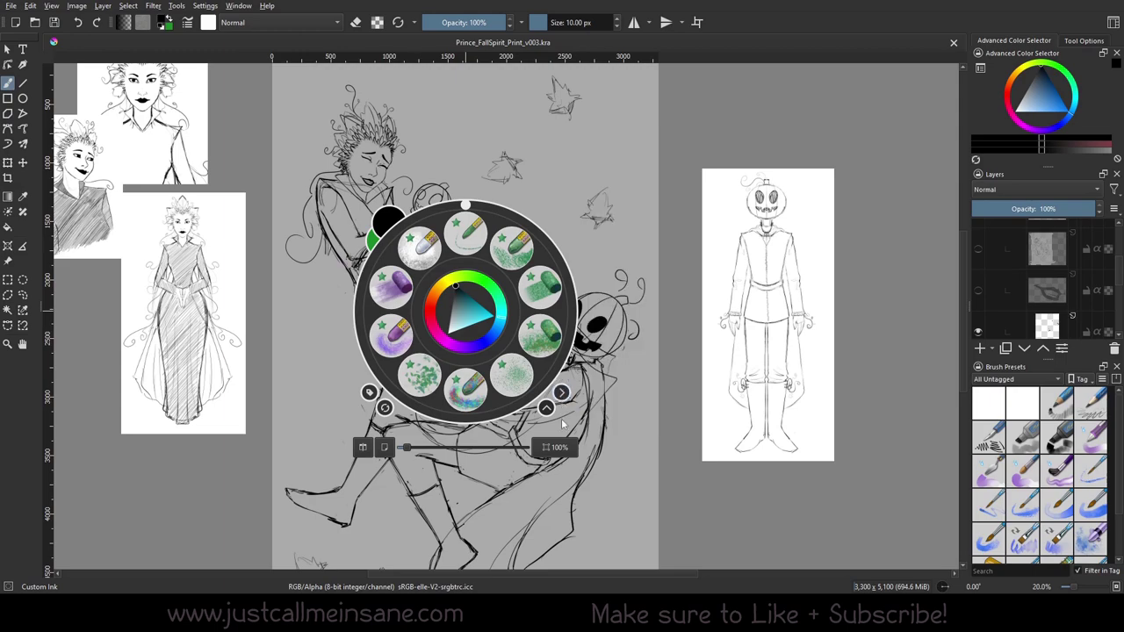
# Mirror the canvas horizontally and back, then collapse the canvas rotation and zoom controls.
pyautogui.click(362, 448)
pyautogui.click(361, 448)
pyautogui.scroll(2, 555, 422)
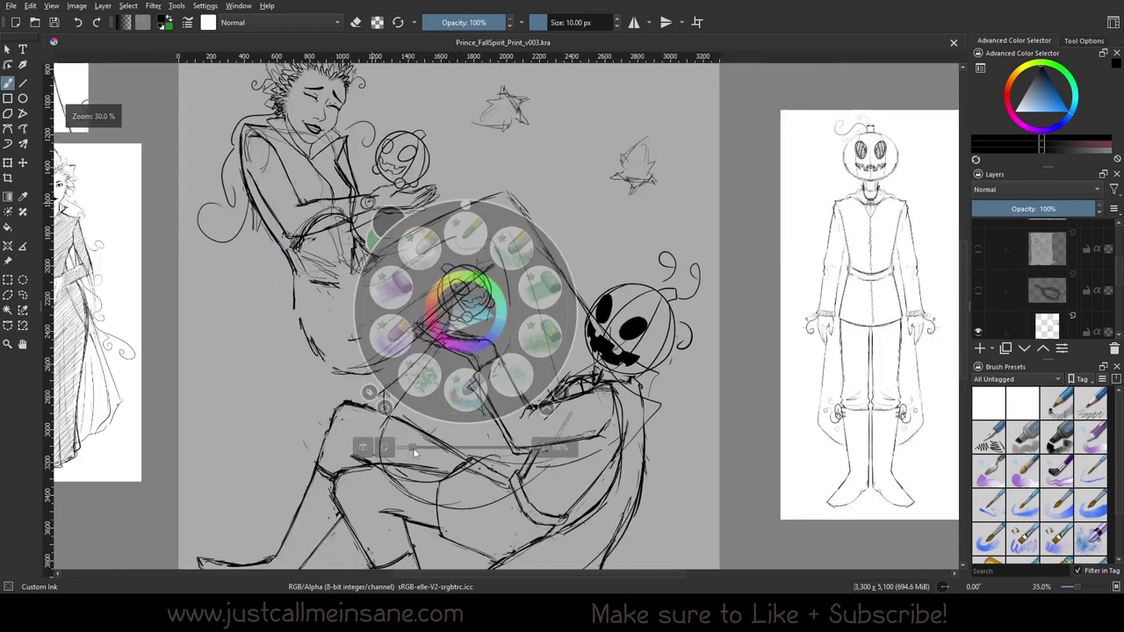
pyautogui.scroll(-3, 556, 423)
pyautogui.click(546, 408)
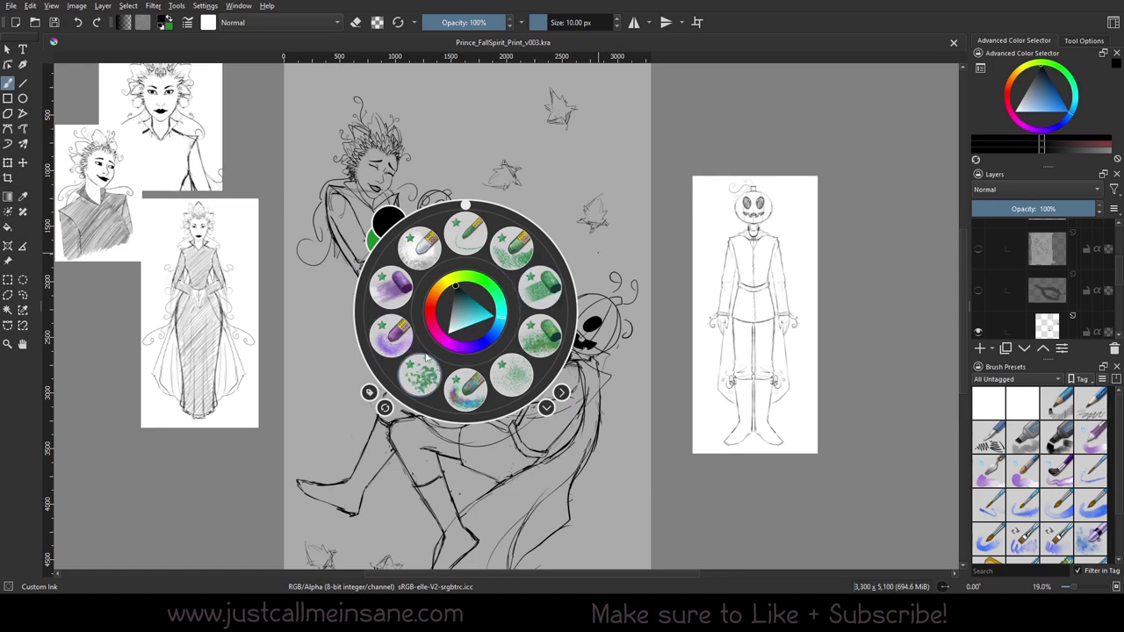
pyautogui.click(370, 392)
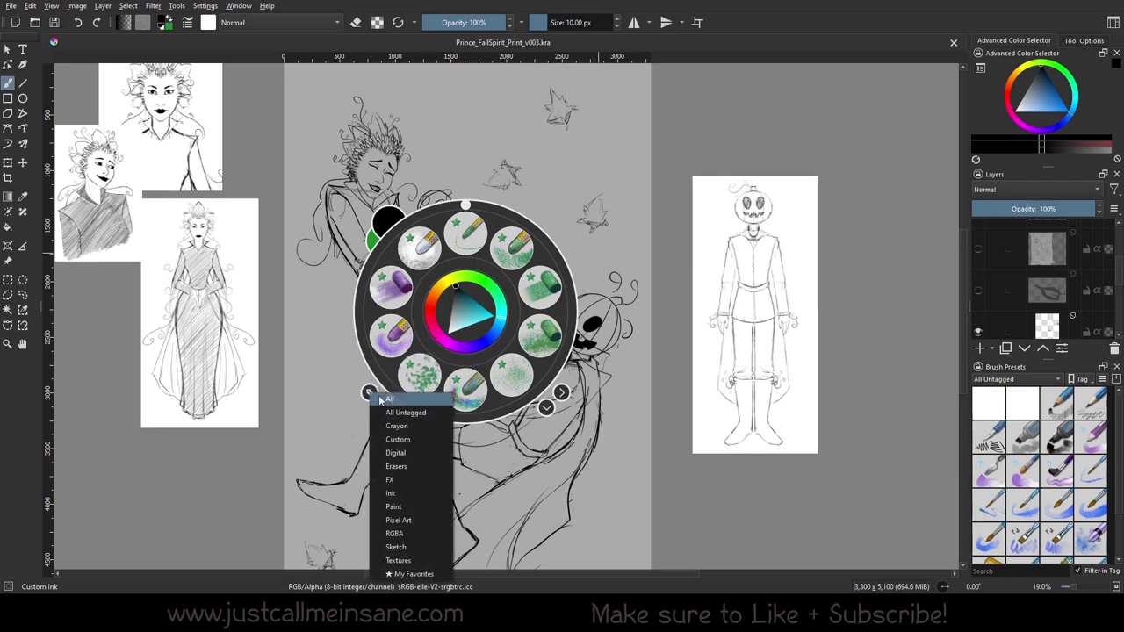
pyautogui.click(396, 466)
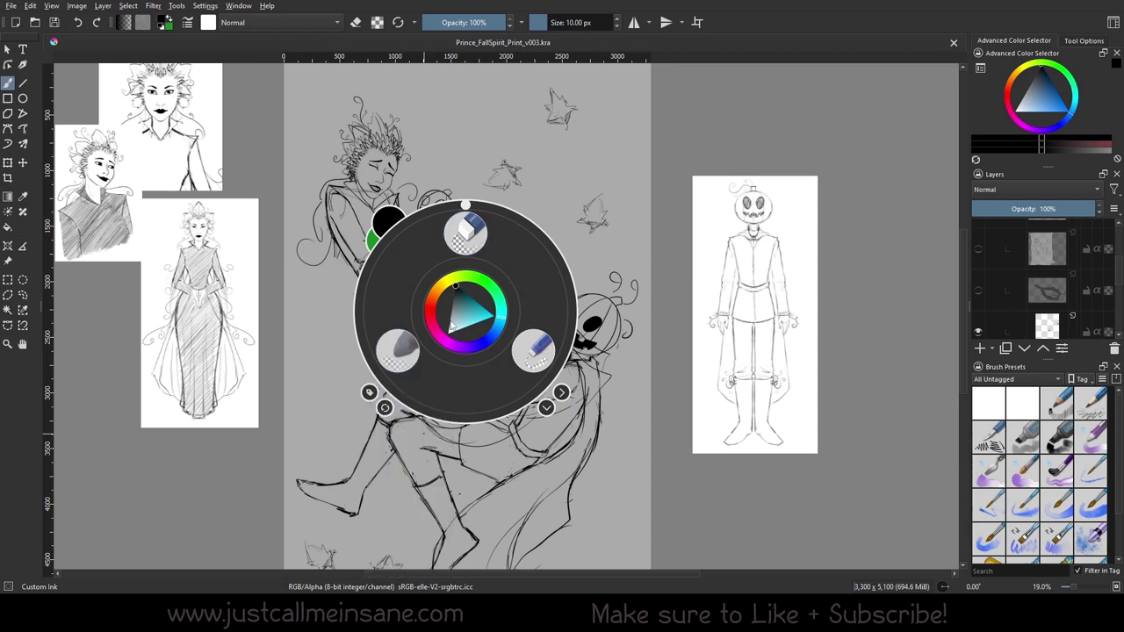
pyautogui.click(370, 393)
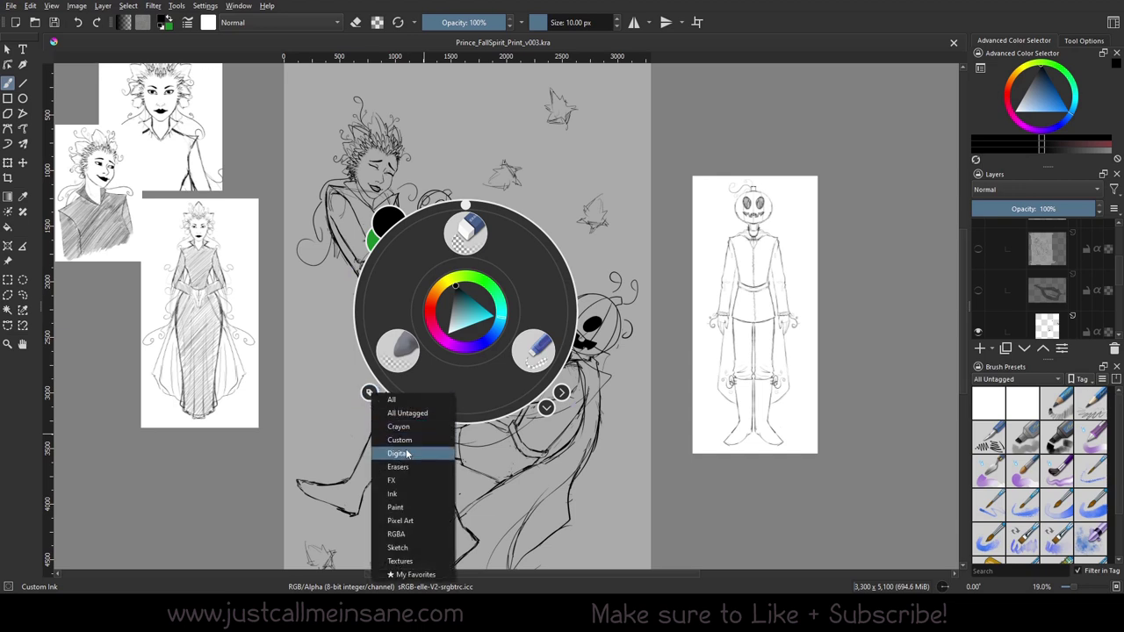
pyautogui.click(399, 425)
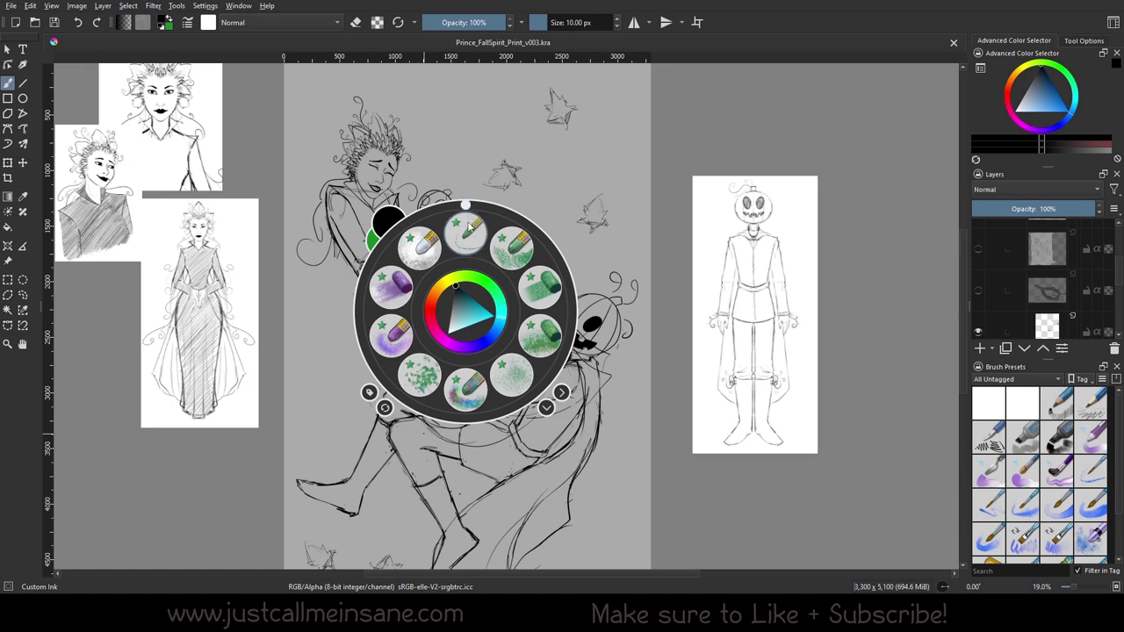
# Change the palette's brush tag from Digital to a paint tag, then settle on Erasers.
pyautogui.click(369, 392)
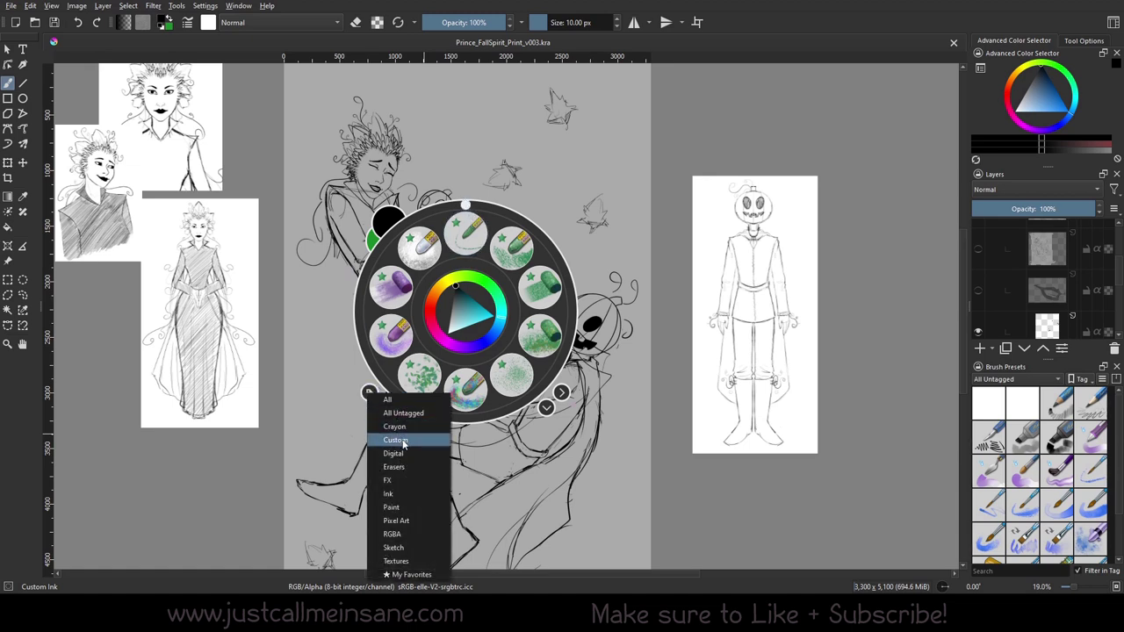
pyautogui.click(392, 453)
pyautogui.click(369, 393)
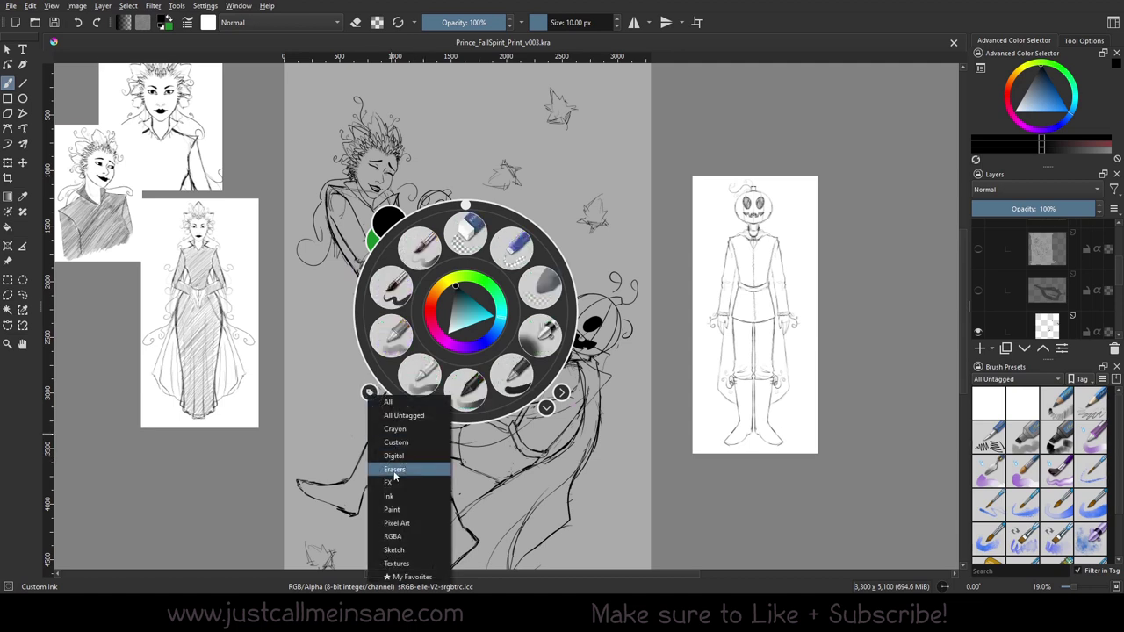
pyautogui.click(392, 510)
pyautogui.click(369, 393)
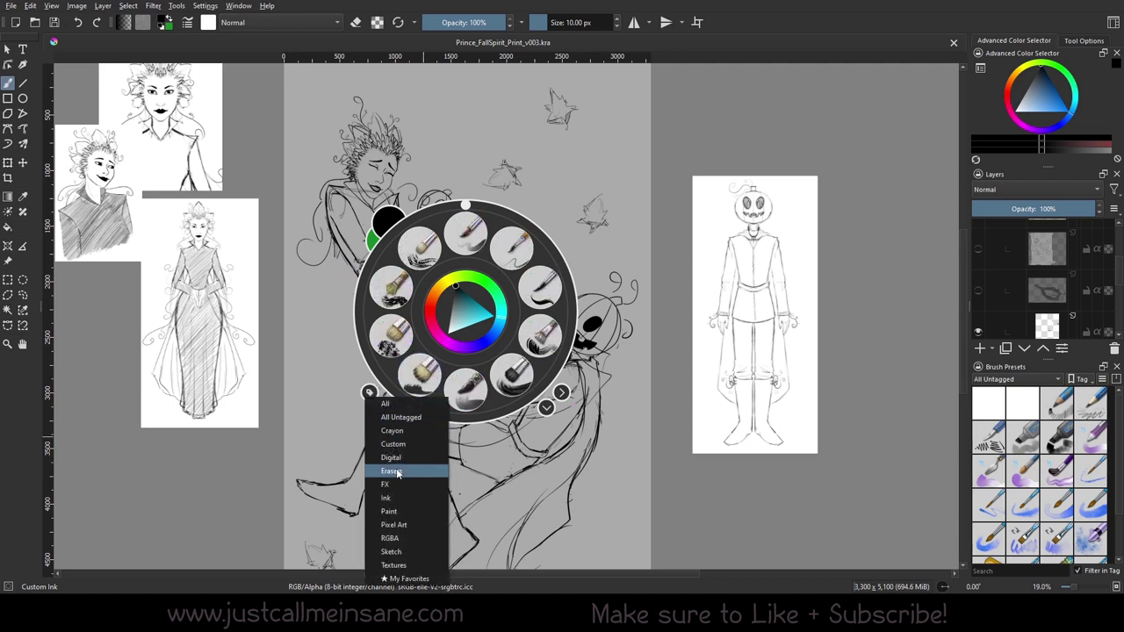
pyautogui.click(391, 472)
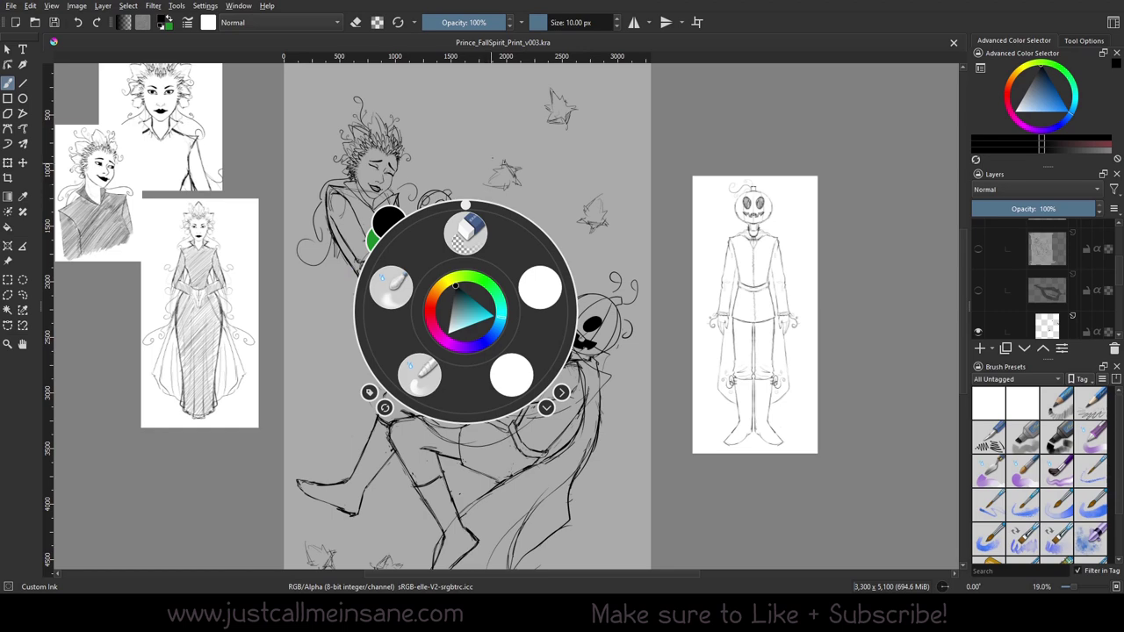
# Close the pop-up palette, then pan and zoom out to 12.5% to frame the sketch and references.
pyautogui.press('Escape')
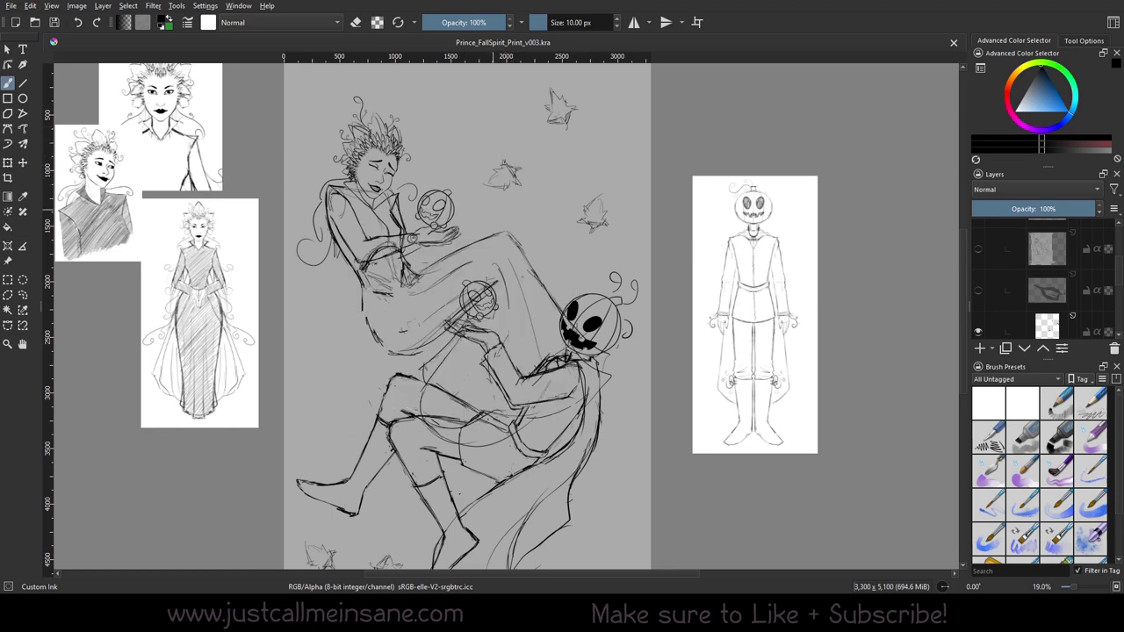
pyautogui.moveTo(494, 301); pyautogui.dragTo(514, 273)
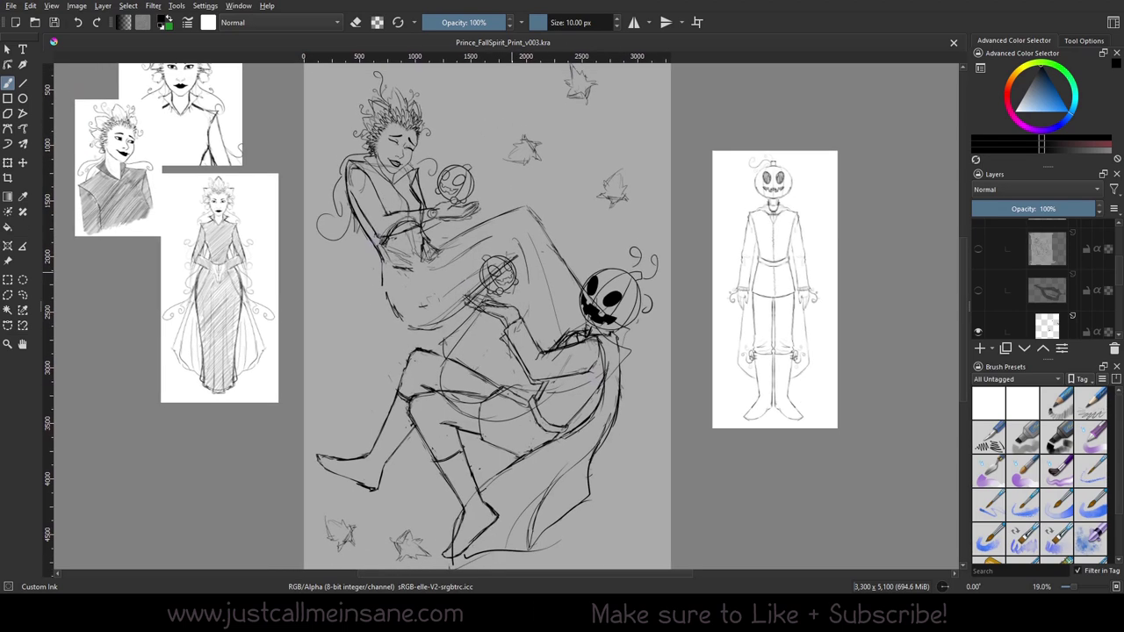
pyautogui.scroll(-3, 628, 299)
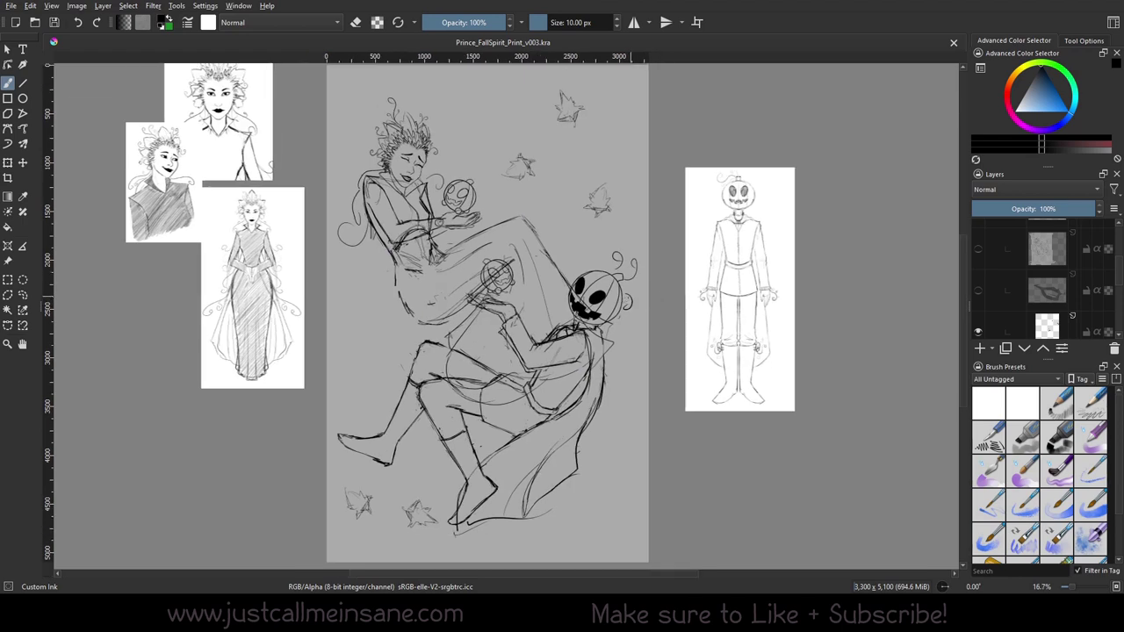
pyautogui.moveTo(543, 340); pyautogui.dragTo(506, 352)
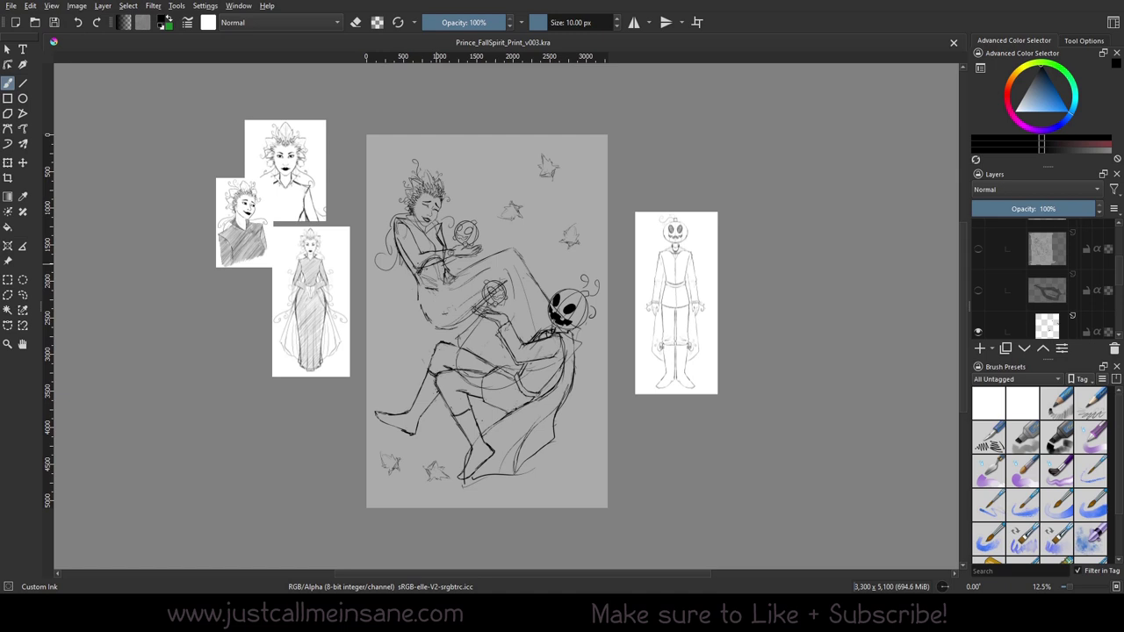
pyautogui.click(1112, 24)
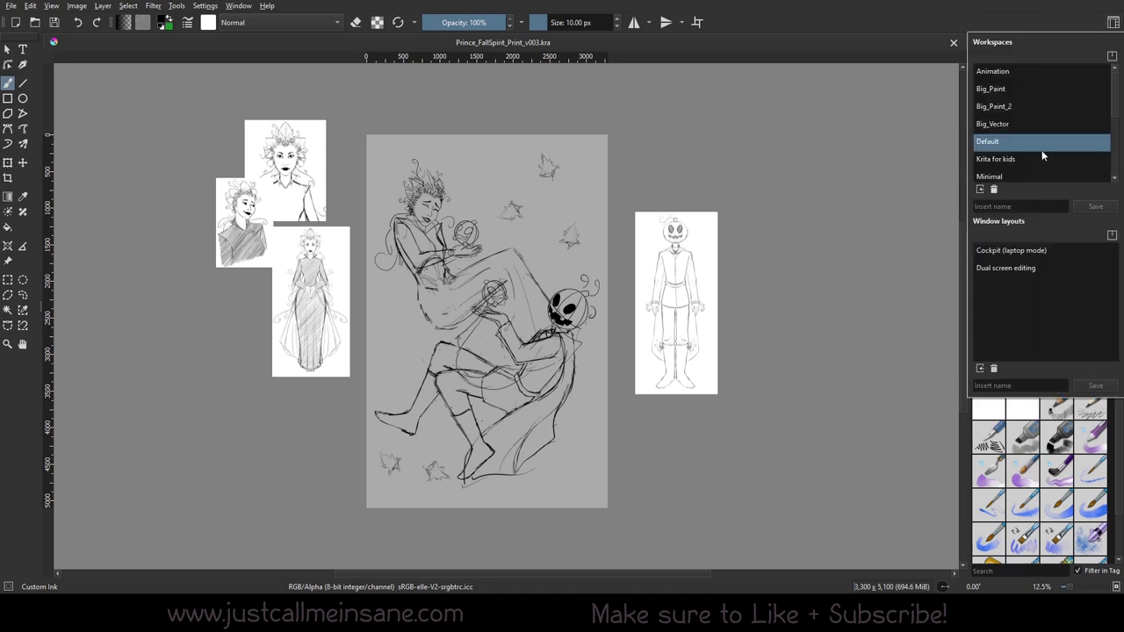
pyautogui.moveTo(1116, 103); pyautogui.dragTo(1113, 178)
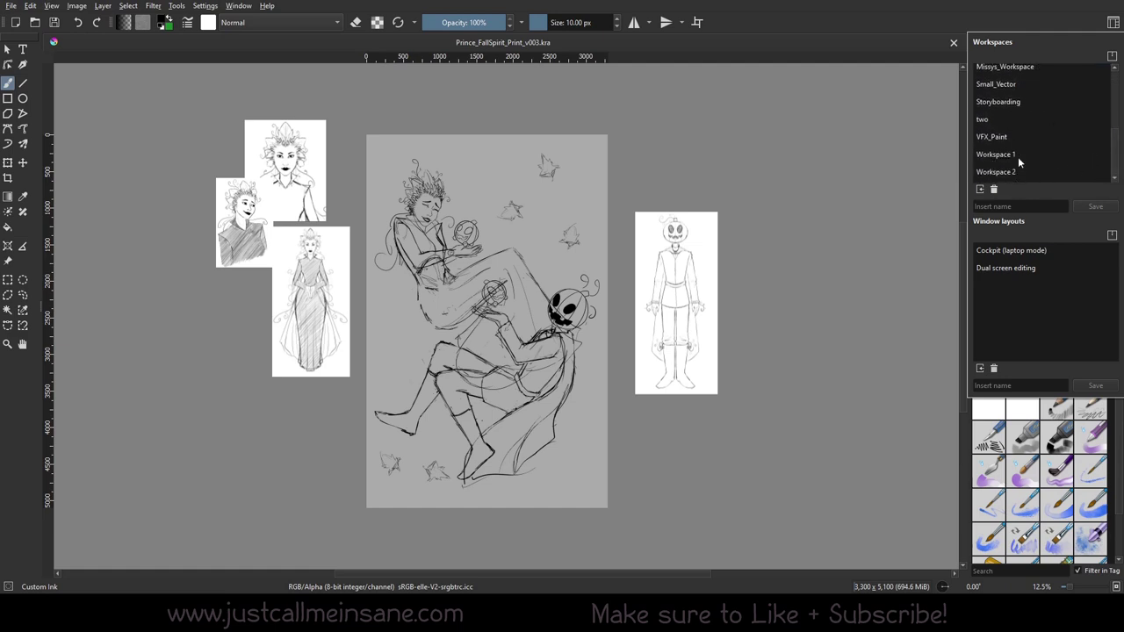
pyautogui.moveTo(1118, 166); pyautogui.dragTo(1121, 92)
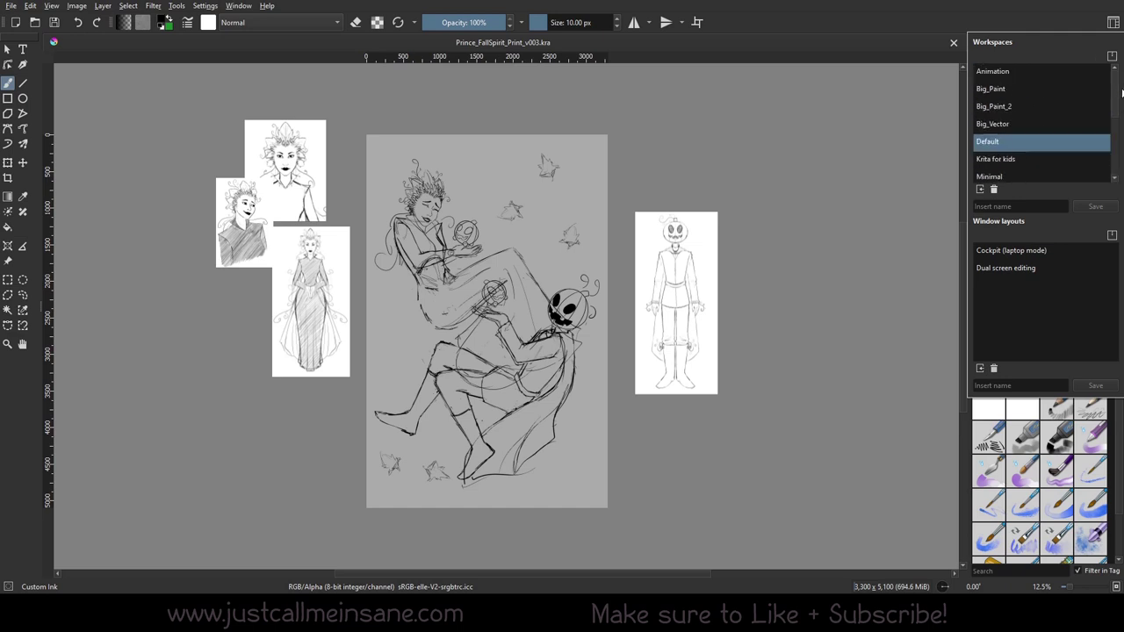
pyautogui.click(839, 45)
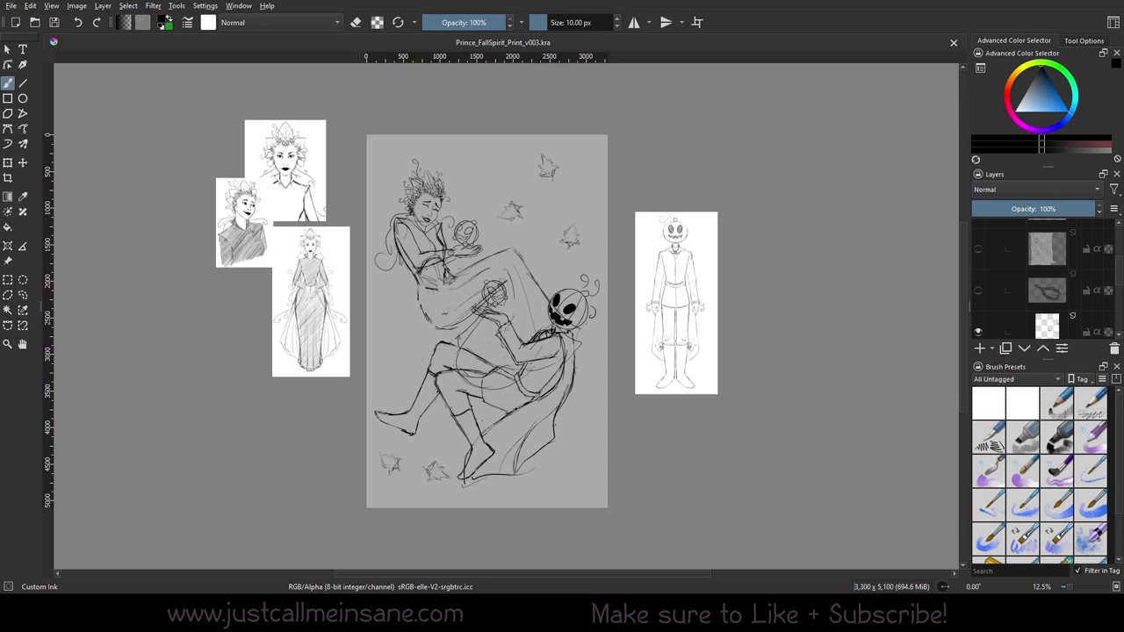